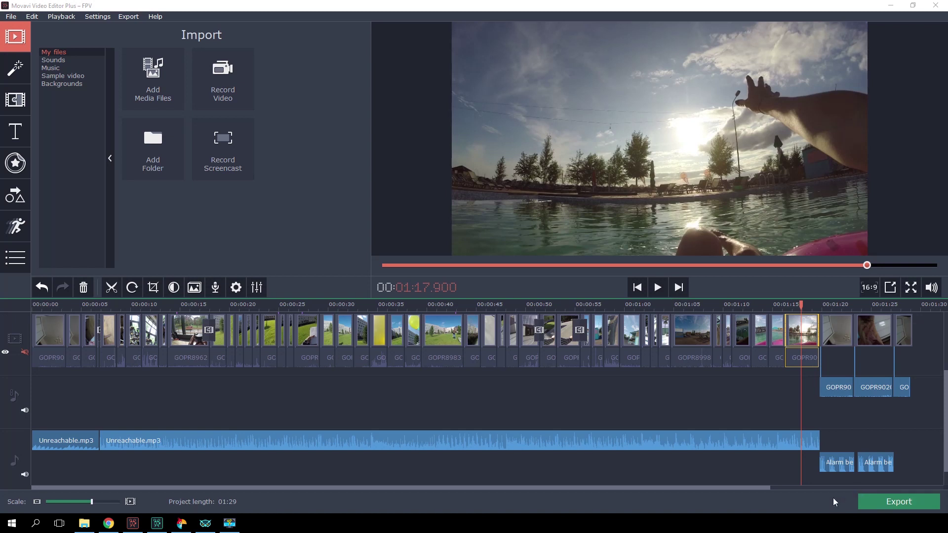
# Open Export, browse the Audio and Devices presets (Nexus 6 / Pixel, Other), then return to MP4 video.
pyautogui.click(890, 504)
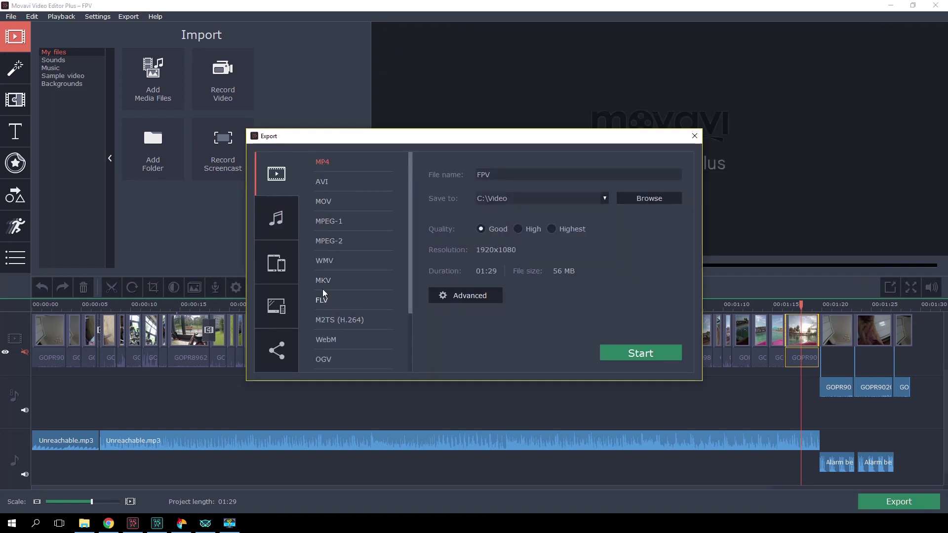
pyautogui.click(277, 224)
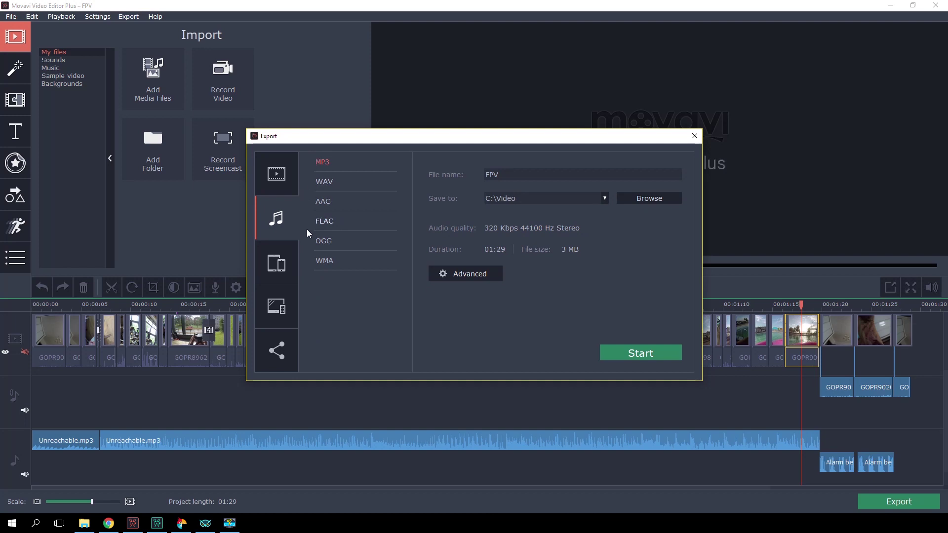
pyautogui.click(283, 256)
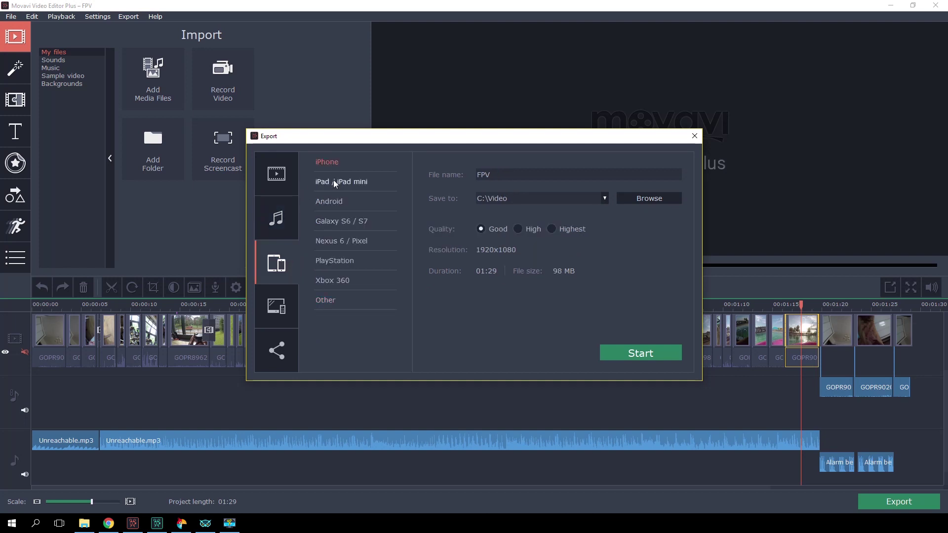
pyautogui.click(327, 242)
pyautogui.click(324, 301)
pyautogui.click(277, 175)
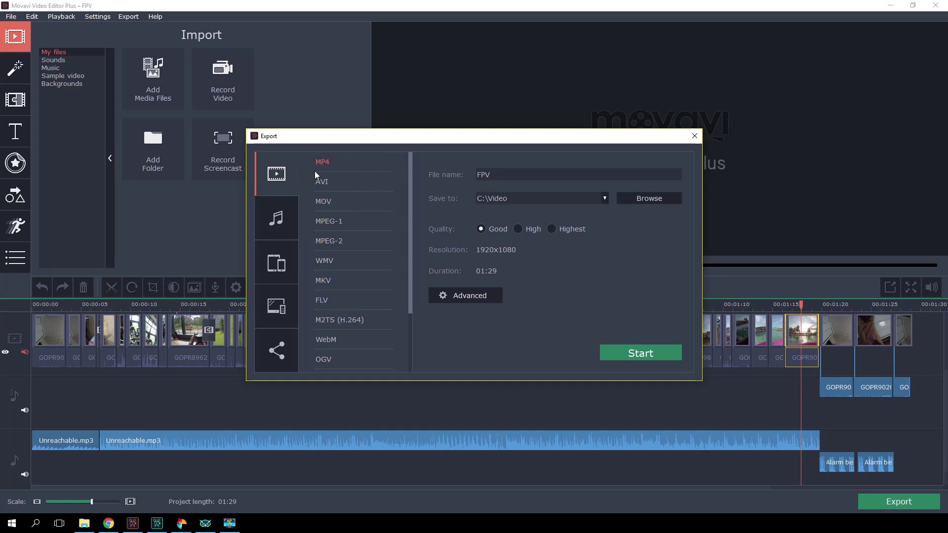
# In Advanced export settings, review the codec list keeping H.264, then review the resolution options.
pyautogui.click(437, 295)
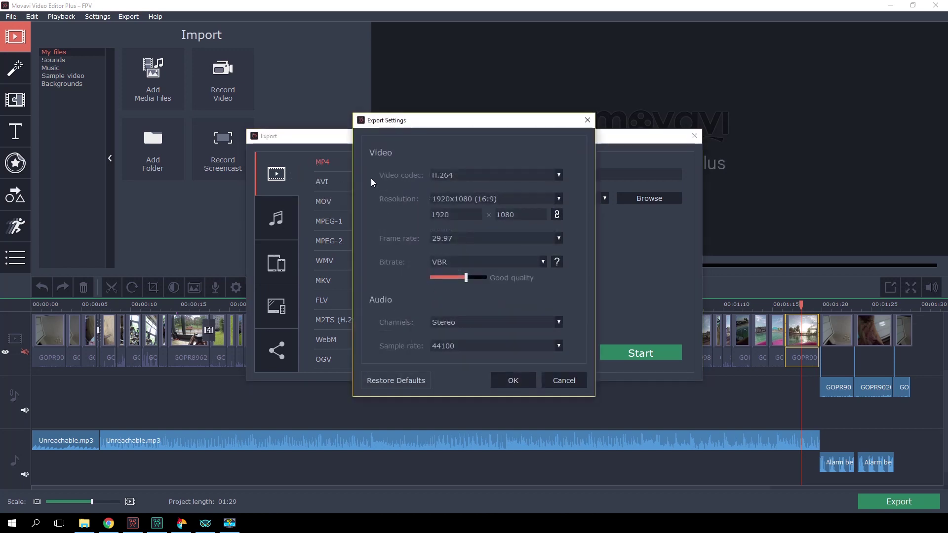
pyautogui.click(559, 175)
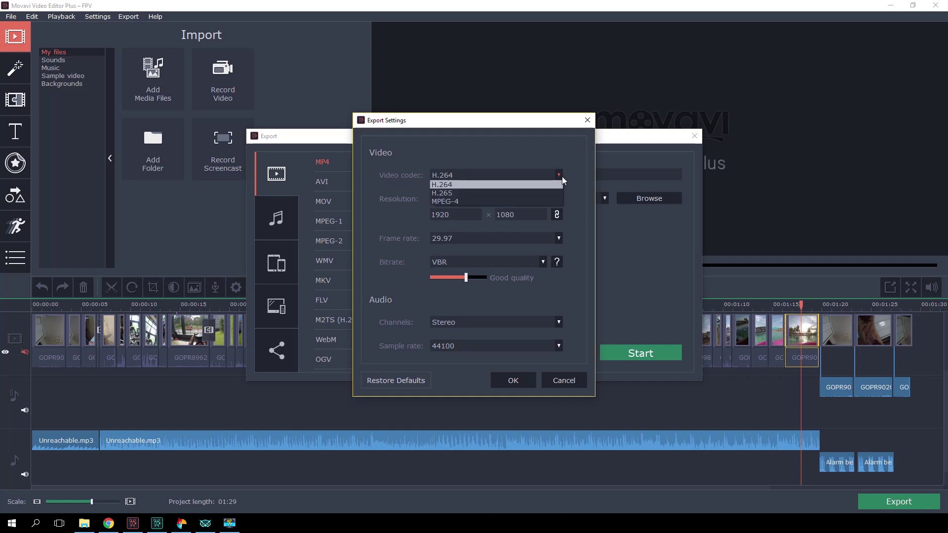
pyautogui.click(479, 186)
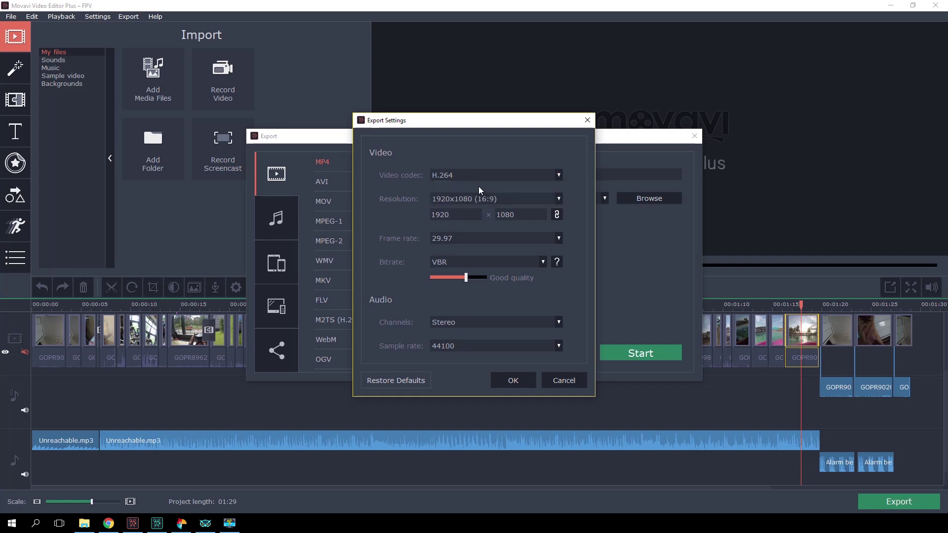
pyautogui.click(561, 201)
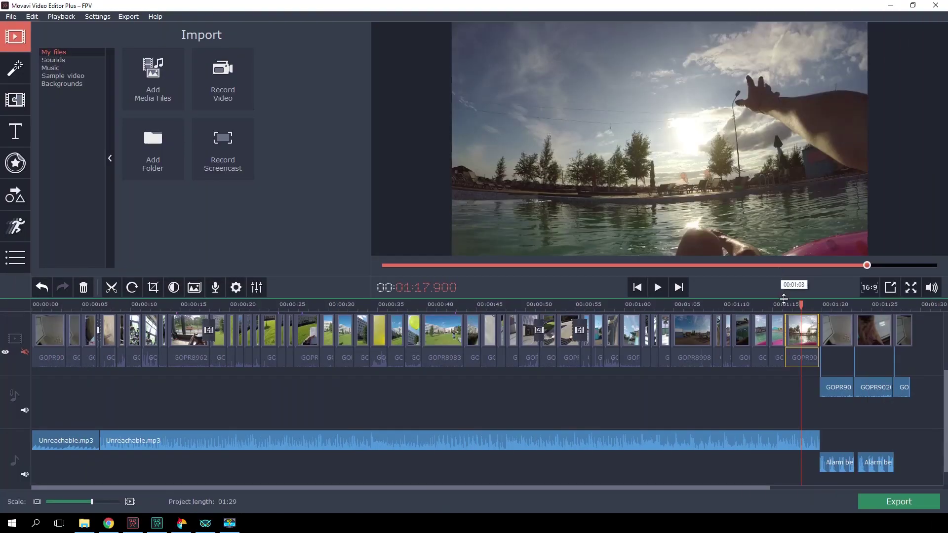
# View the pool clip's File Information, then reopen Export and its Advanced settings.
pyautogui.rightClick(799, 332)
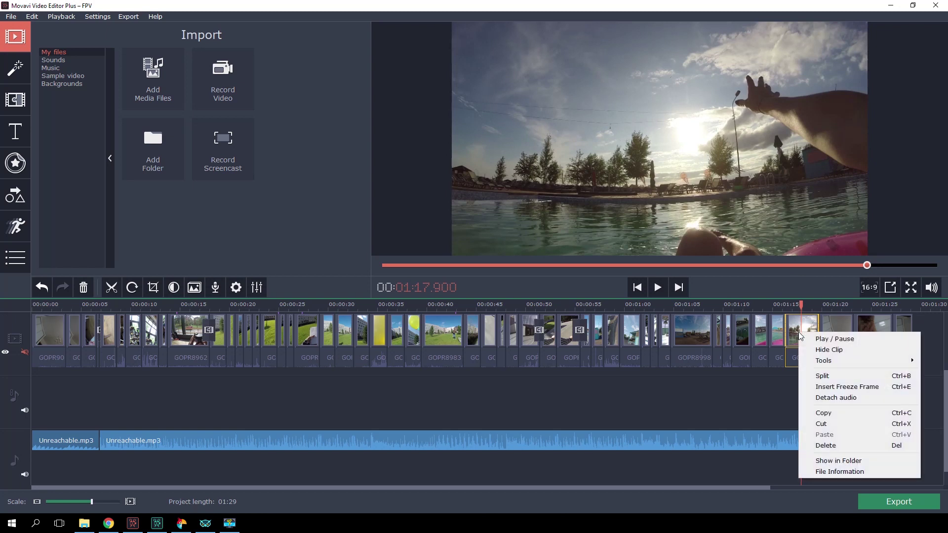
pyautogui.click(834, 473)
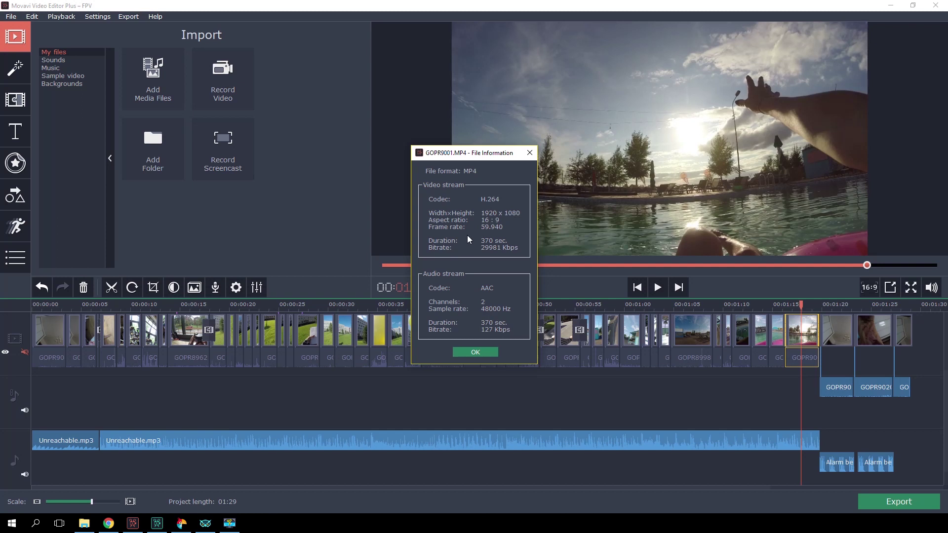
pyautogui.click(475, 352)
pyautogui.click(898, 503)
pyautogui.click(468, 299)
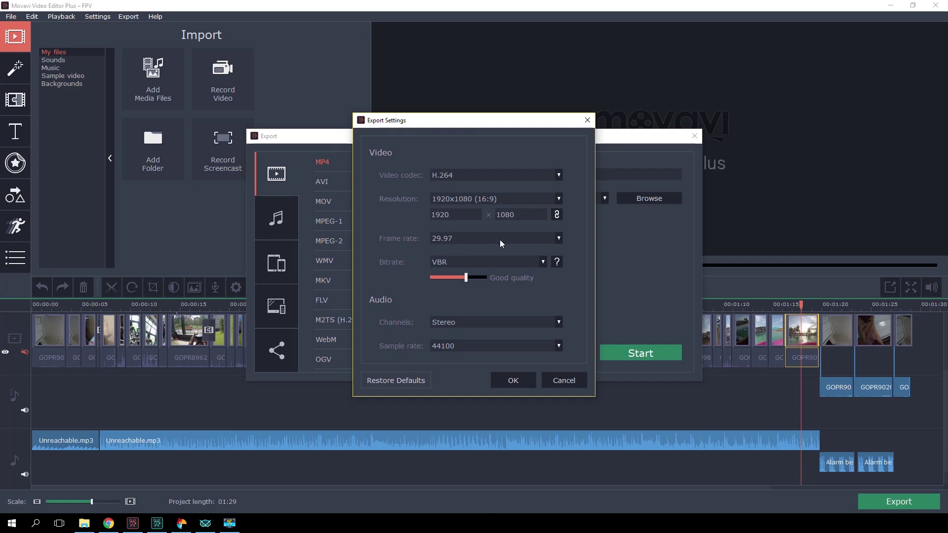
pyautogui.click(559, 238)
pyautogui.click(561, 238)
pyautogui.click(587, 120)
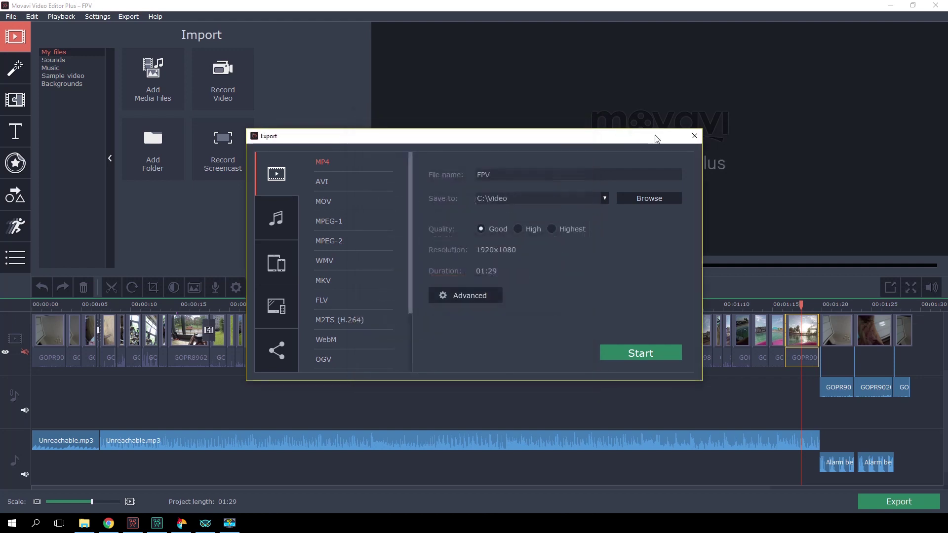
pyautogui.click(695, 136)
pyautogui.click(793, 307)
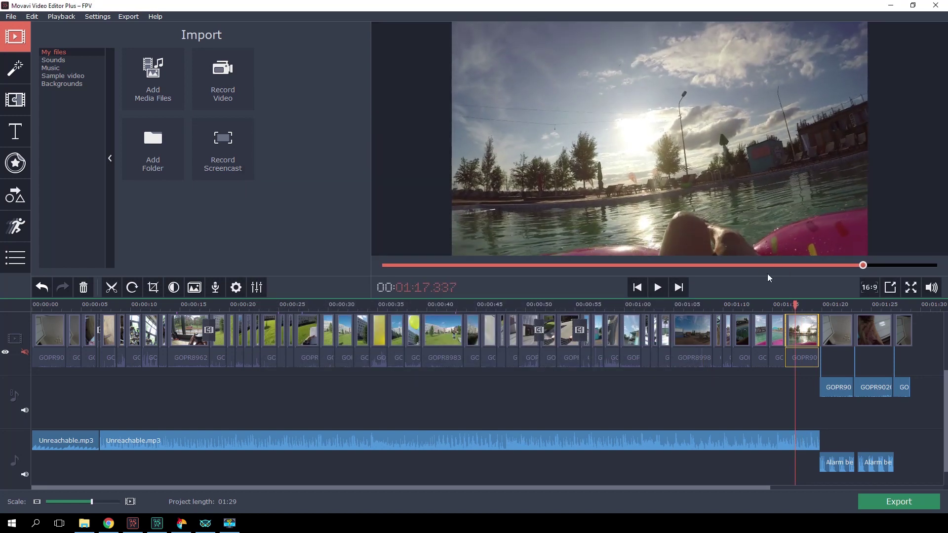
pyautogui.click(681, 284)
pyautogui.click(683, 278)
pyautogui.click(683, 278)
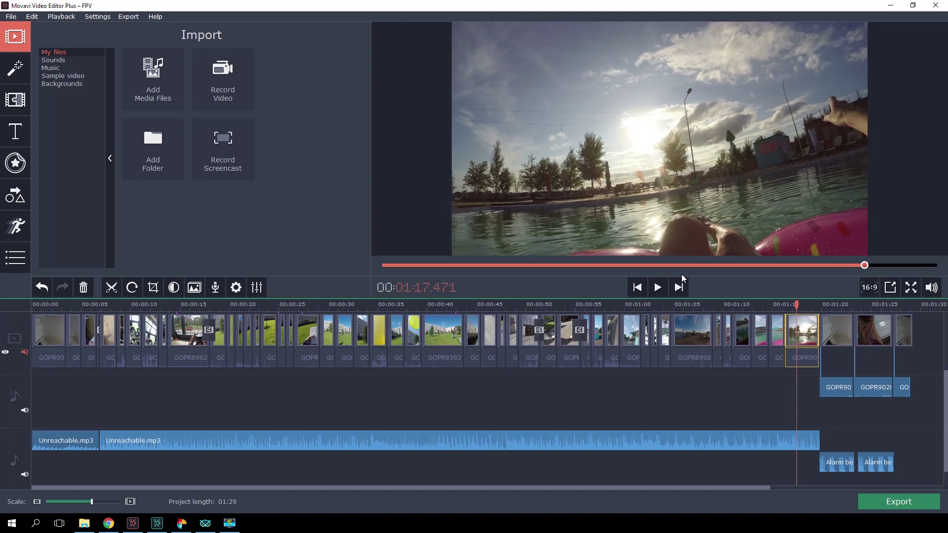
pyautogui.click(683, 278)
pyautogui.click(683, 278)
pyautogui.click(899, 502)
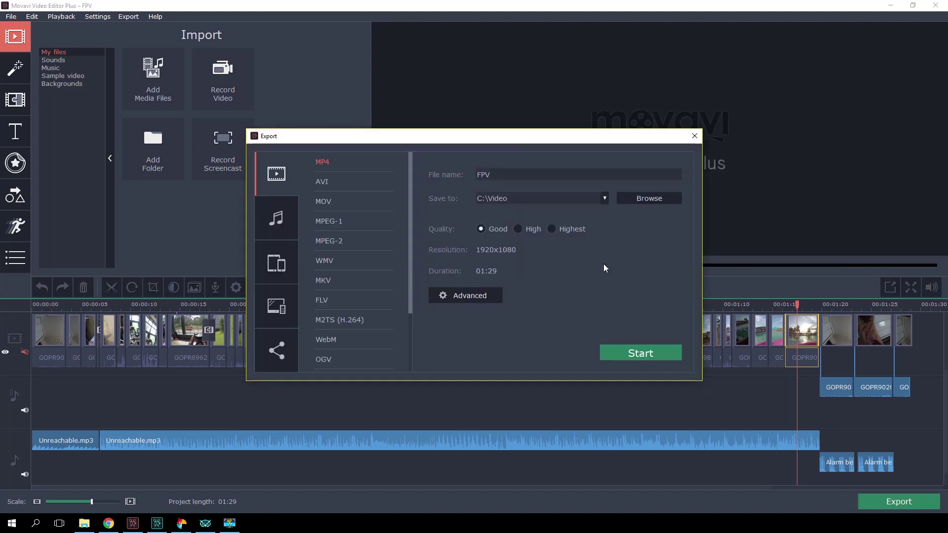
pyautogui.click(496, 293)
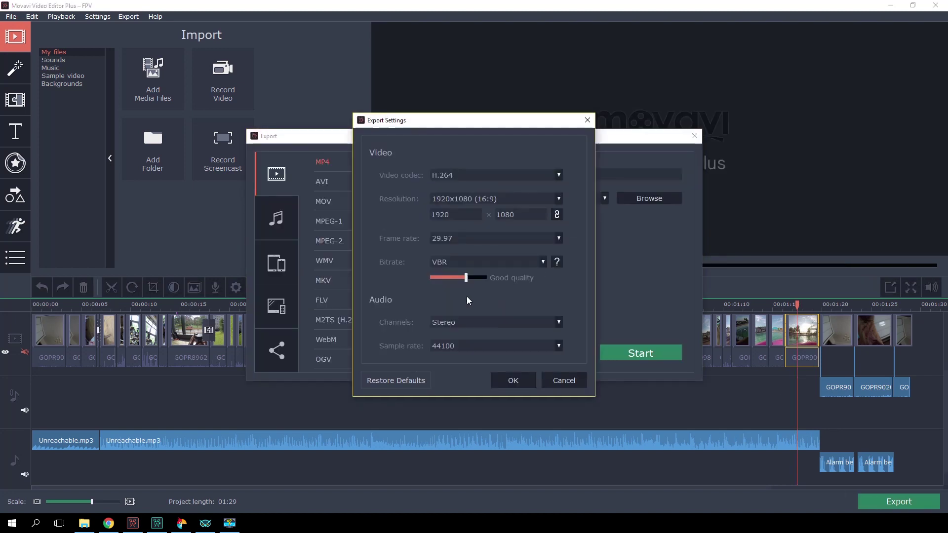
pyautogui.click(558, 238)
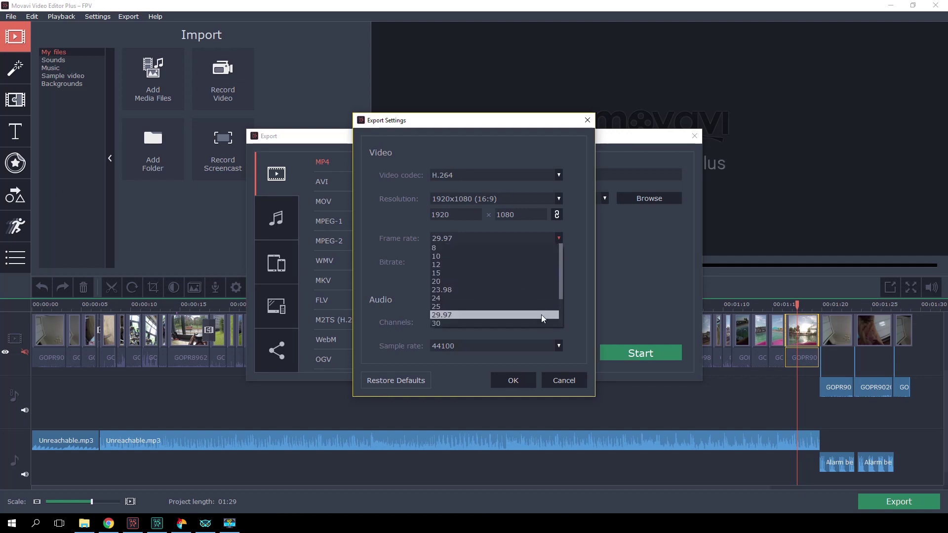
pyautogui.moveTo(558, 297); pyautogui.dragTo(558, 322)
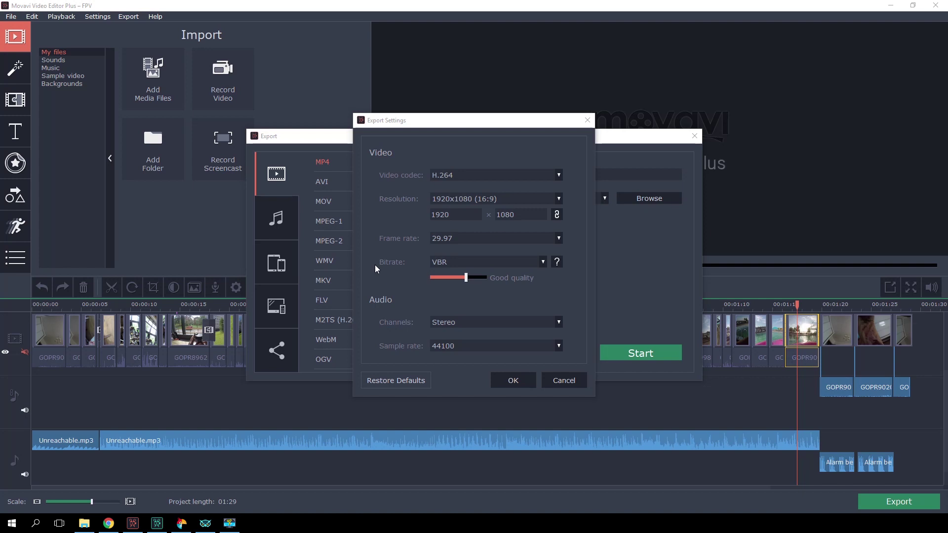
# Try Auto bitrate mode, then switch to Custom and select the 9026 Kbps value.
pyautogui.click(485, 263)
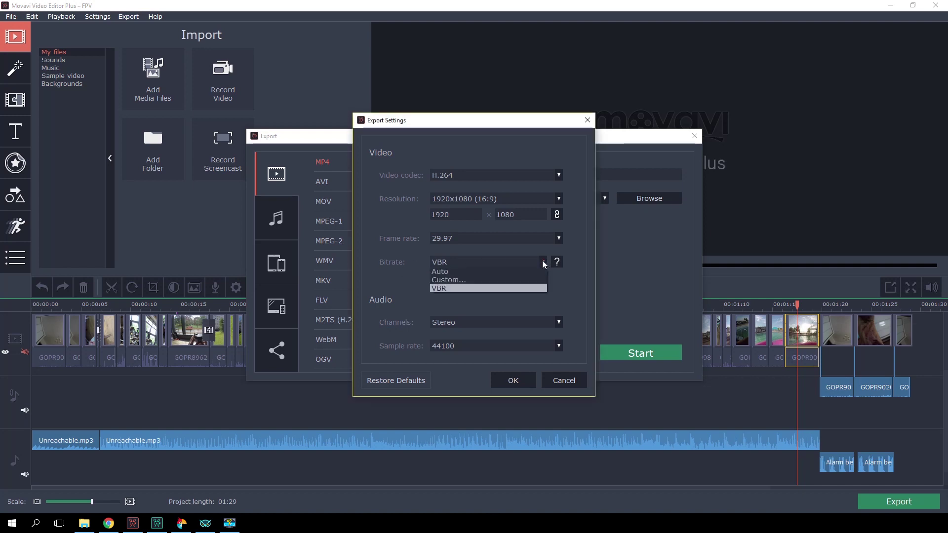
pyautogui.click(513, 271)
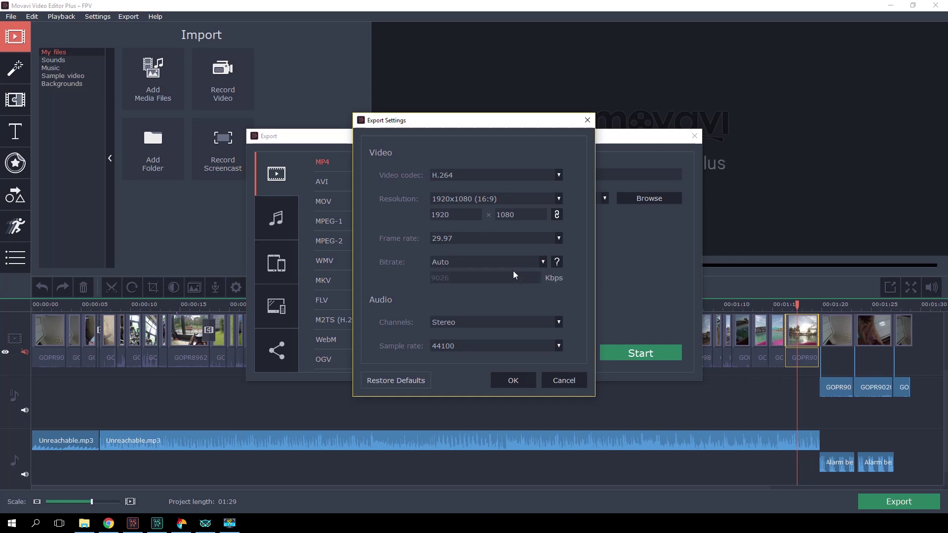
pyautogui.moveTo(506, 127); pyautogui.dragTo(349, 118)
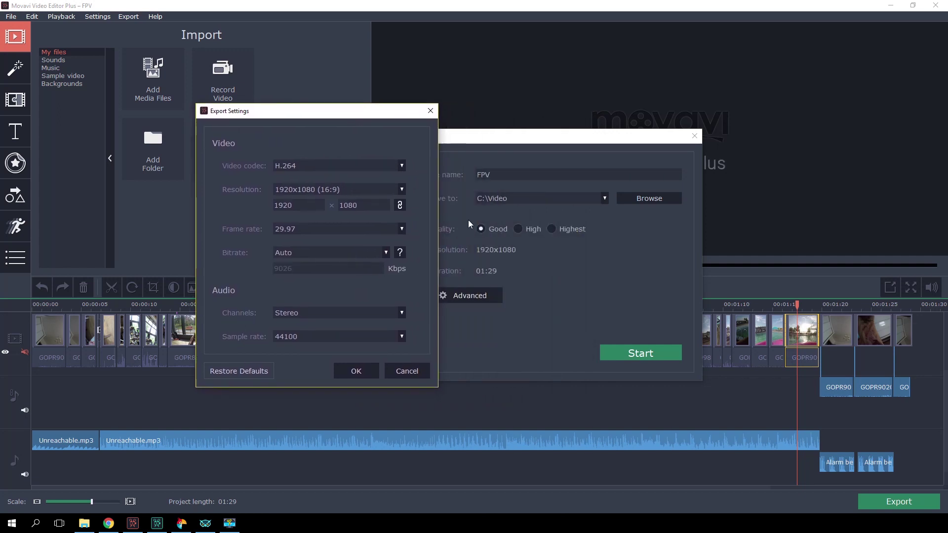
pyautogui.moveTo(356, 115); pyautogui.dragTo(543, 124)
pyautogui.click(566, 261)
pyautogui.click(556, 273)
pyautogui.moveTo(506, 276); pyautogui.dragTo(453, 280)
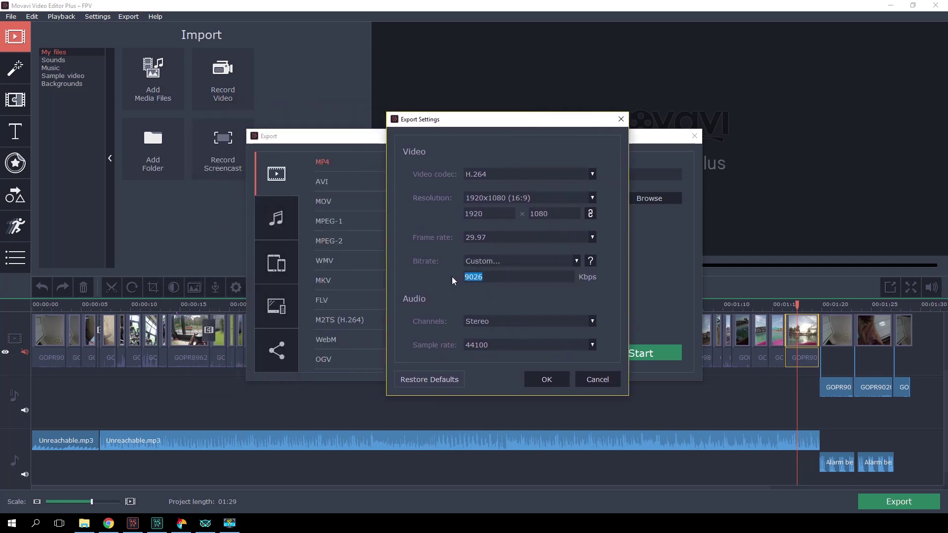
# Switch to VBR and lower its quality, then return to Custom with 9026 selected.
pyautogui.click(580, 263)
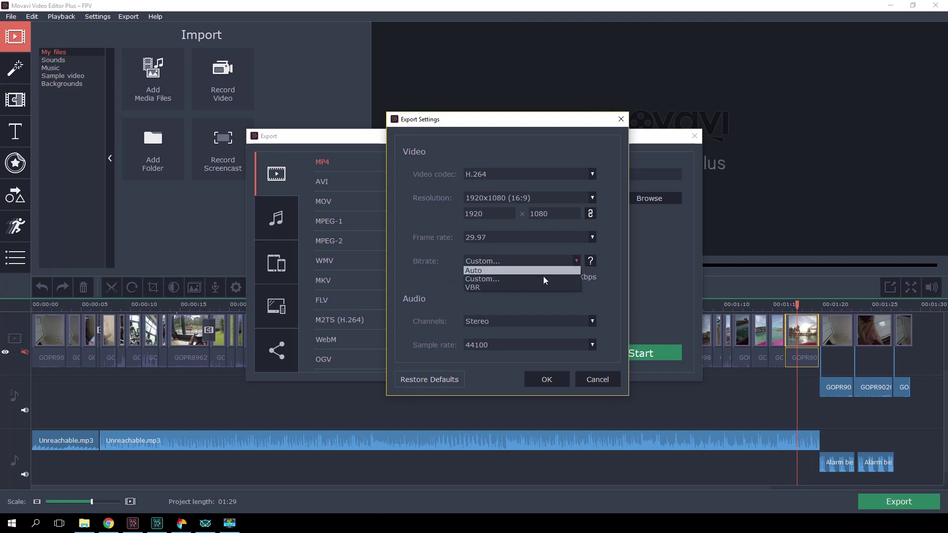
pyautogui.click(558, 287)
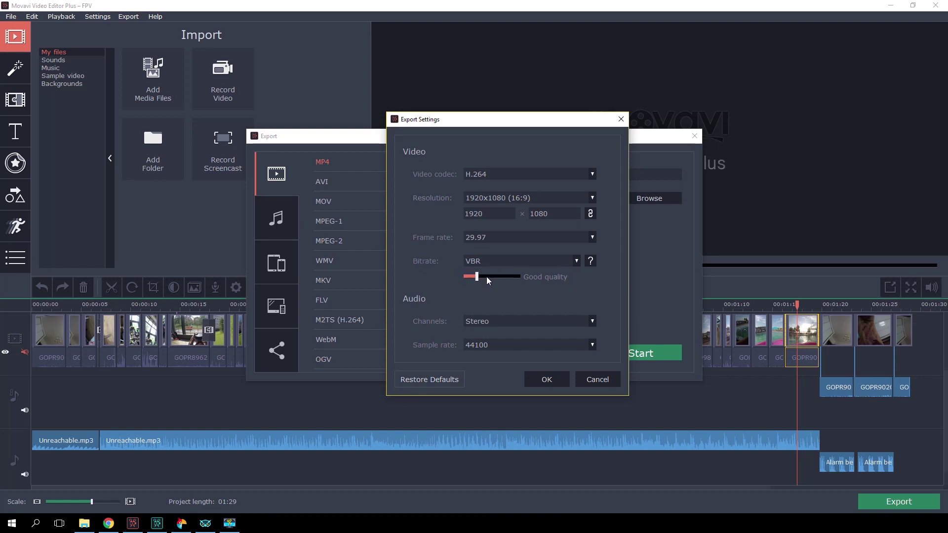
pyautogui.moveTo(530, 280); pyautogui.dragTo(509, 279)
pyautogui.click(576, 261)
pyautogui.click(555, 279)
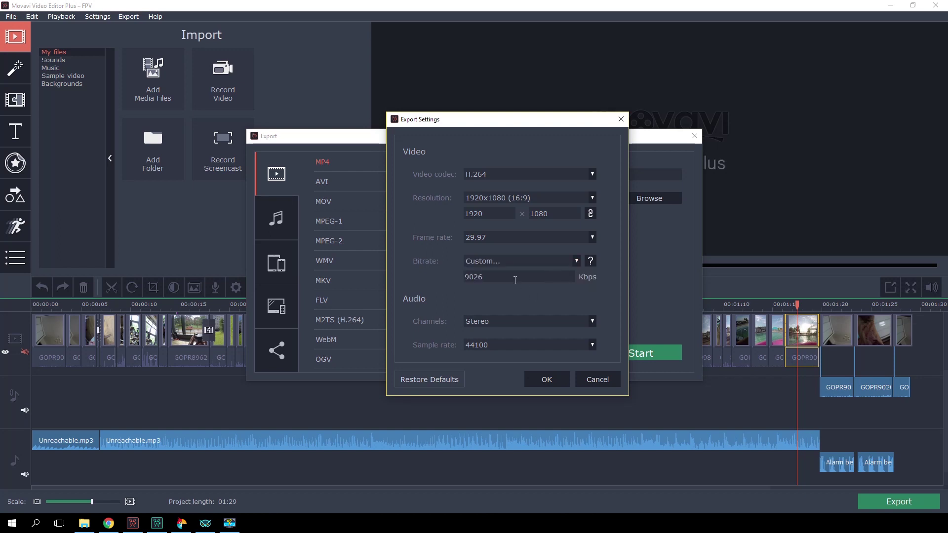
pyautogui.moveTo(515, 281); pyautogui.dragTo(436, 276)
# Enter 15000 Kbps as the custom bitrate and check the audio channel options.
pyautogui.write('15000')
pyautogui.click(511, 322)
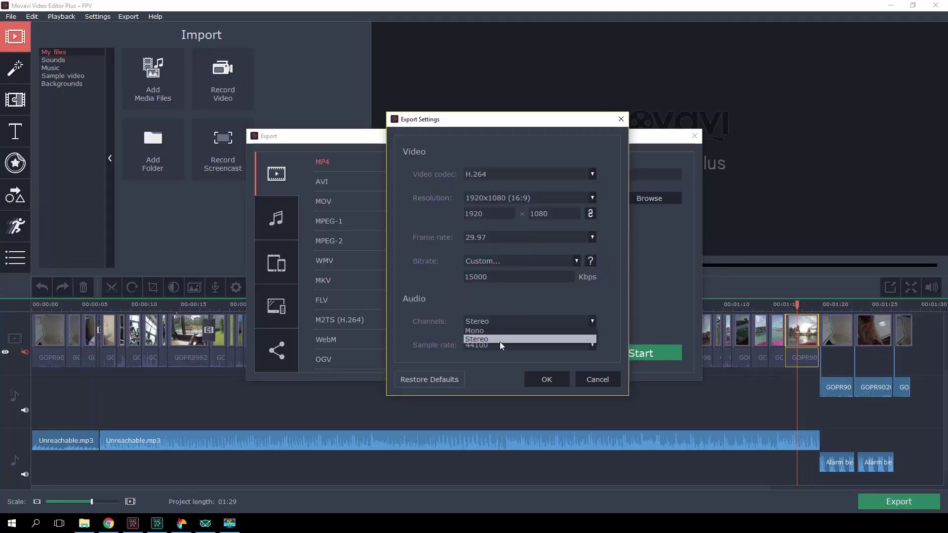
# Leave Channels on Stereo and pick 48000 Hz from the Sample rate list.
pyautogui.click(547, 339)
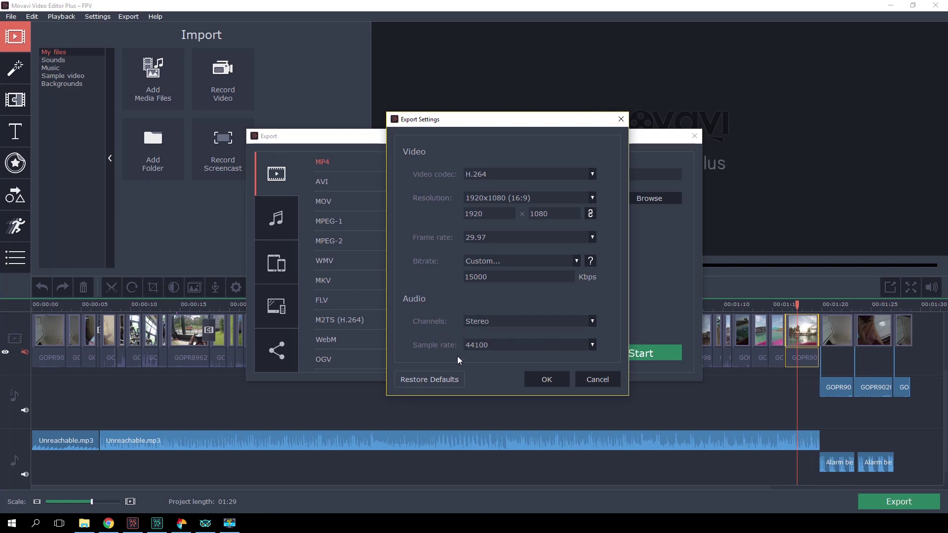
pyautogui.click(594, 344)
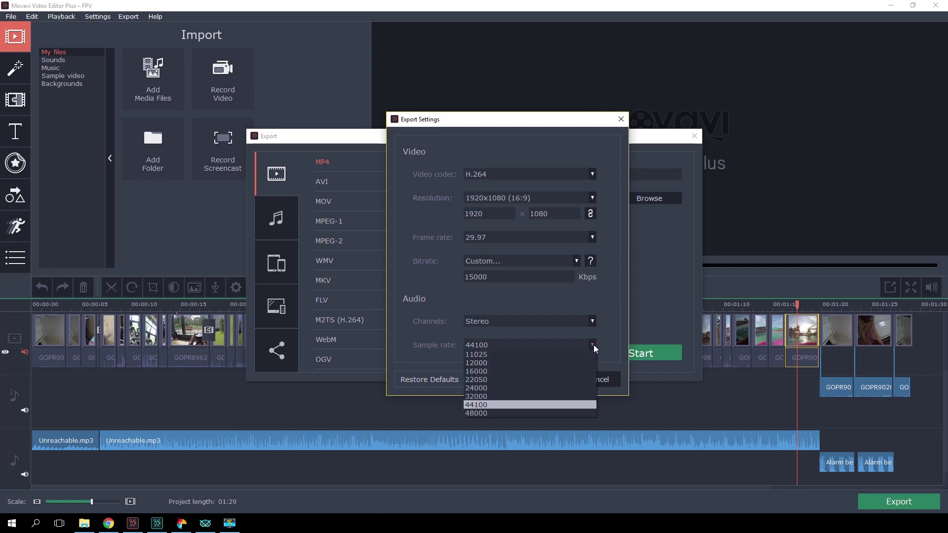
pyautogui.click(564, 413)
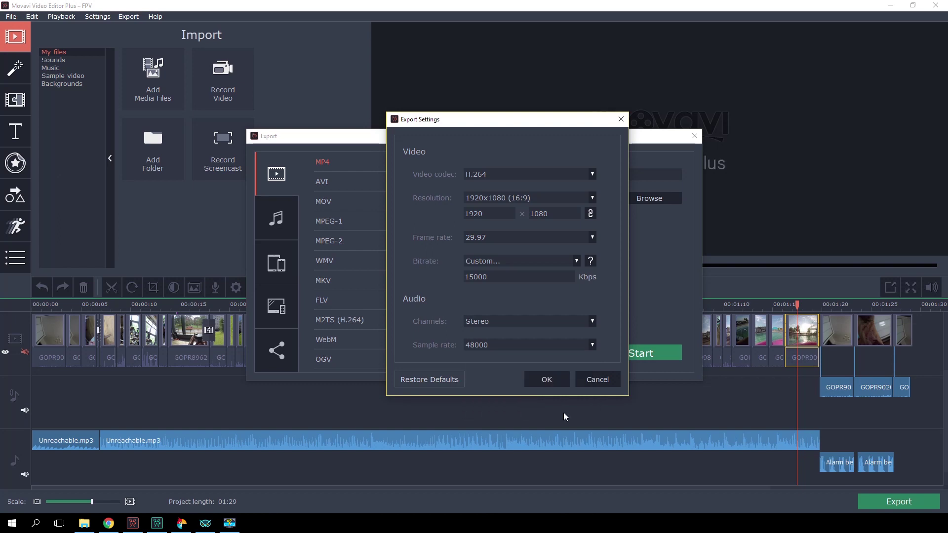